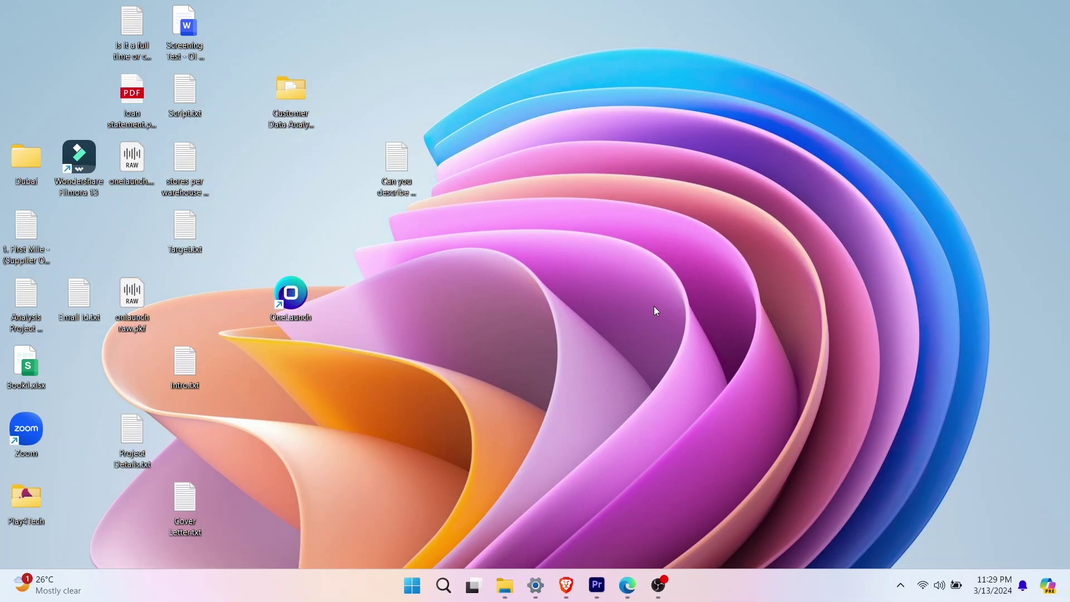
Step: Launch the OneLaunch dock from its desktop icon, then open and close the Dashboard panel
{"action": "double_click", "coordinate": [295, 302]}
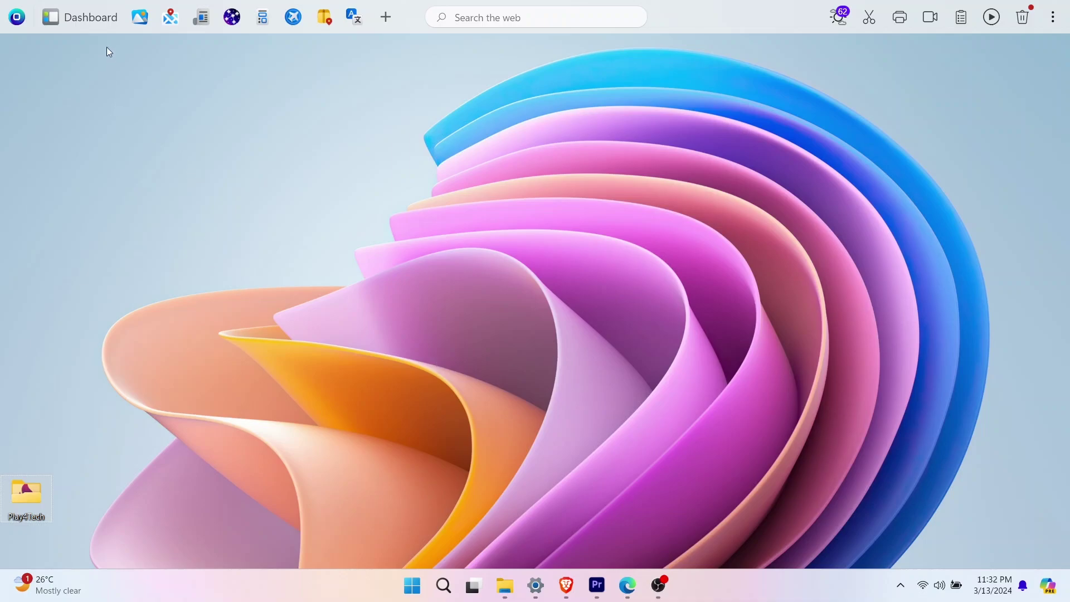
{"action": "left_click", "coordinate": [102, 19]}
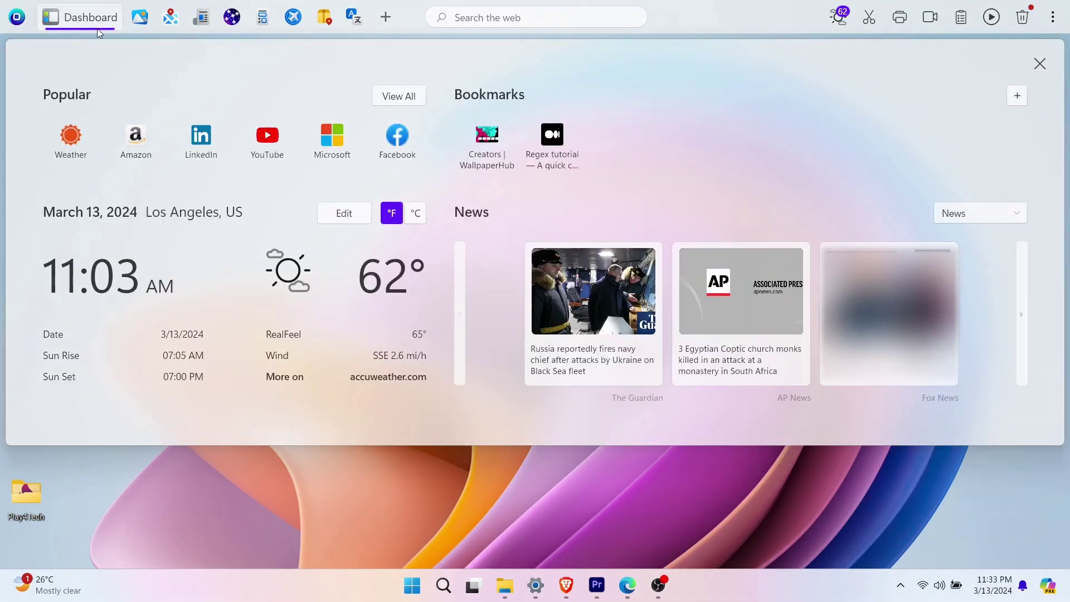
{"action": "left_click", "coordinate": [85, 19]}
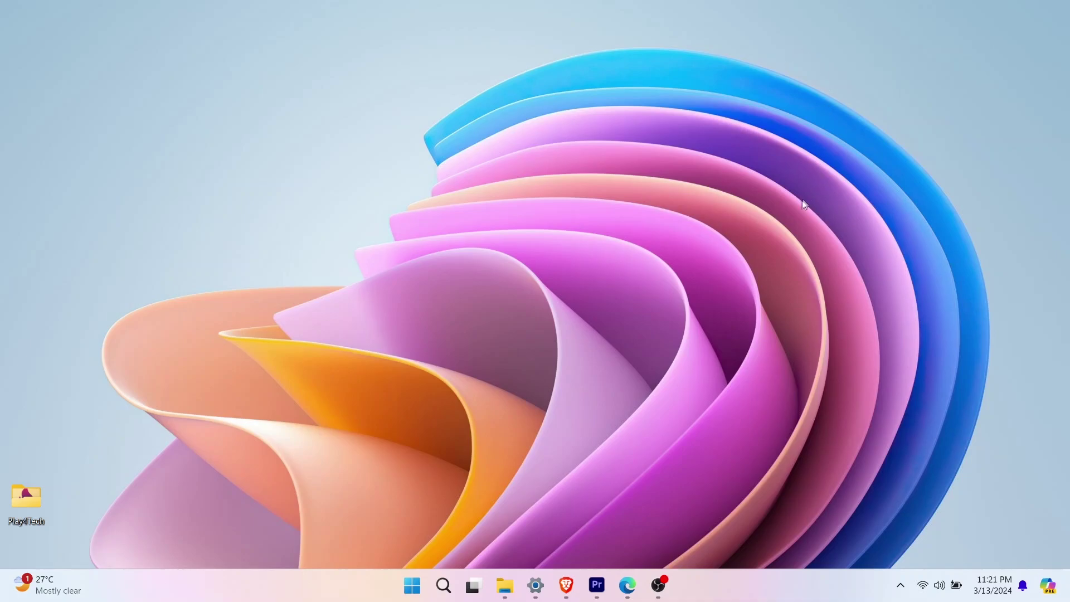
Step: In Edge, browse to onelaunch.com and click Download Now to get the installer
{"action": "left_click", "coordinate": [619, 585]}
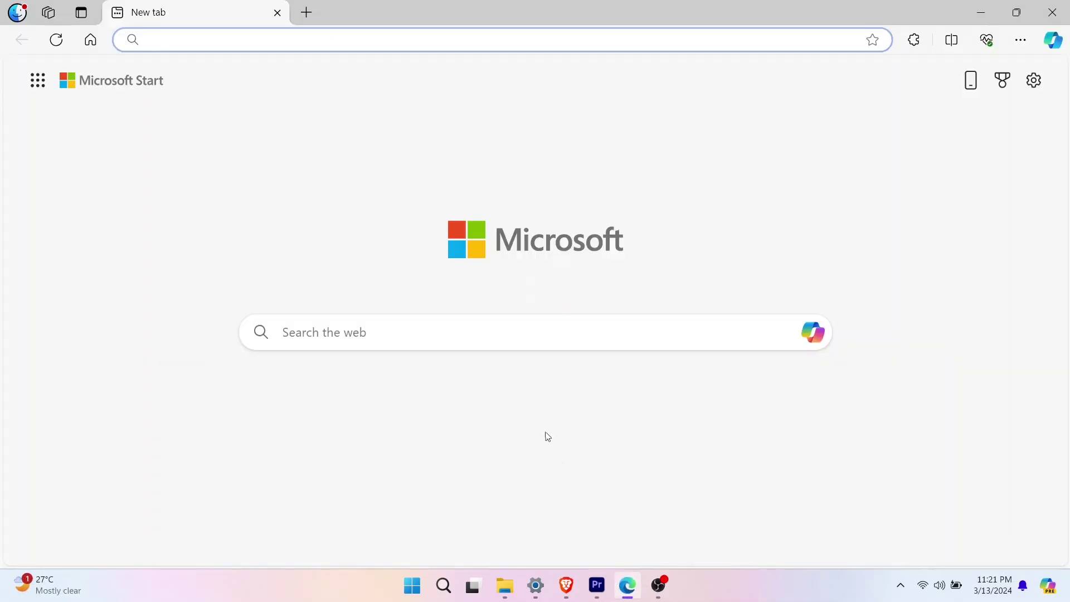
{"action": "type", "text": "onelaunch.com"}
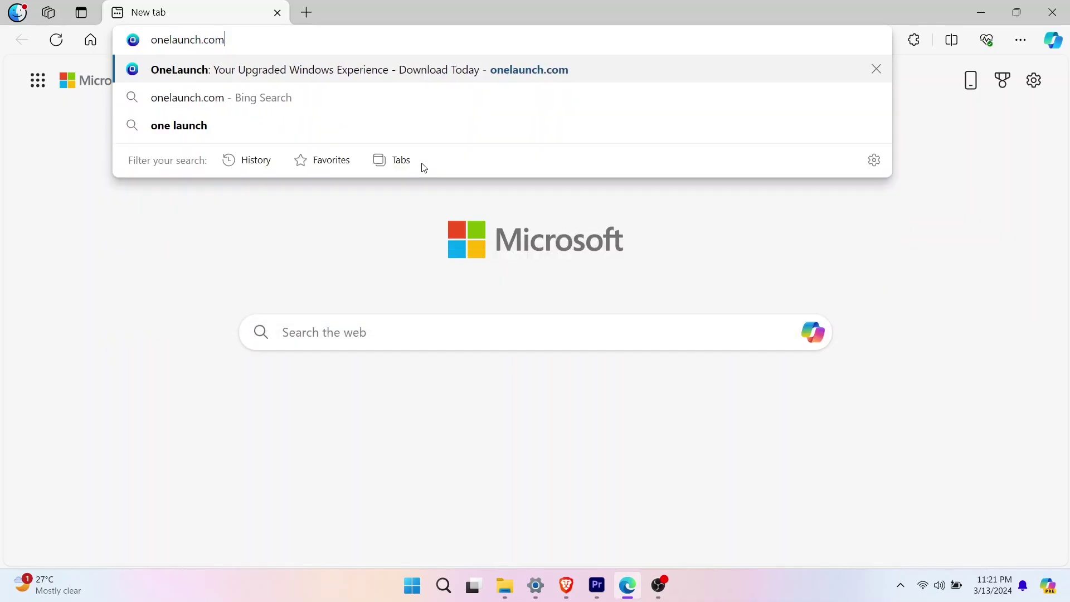
{"action": "key", "text": "Return"}
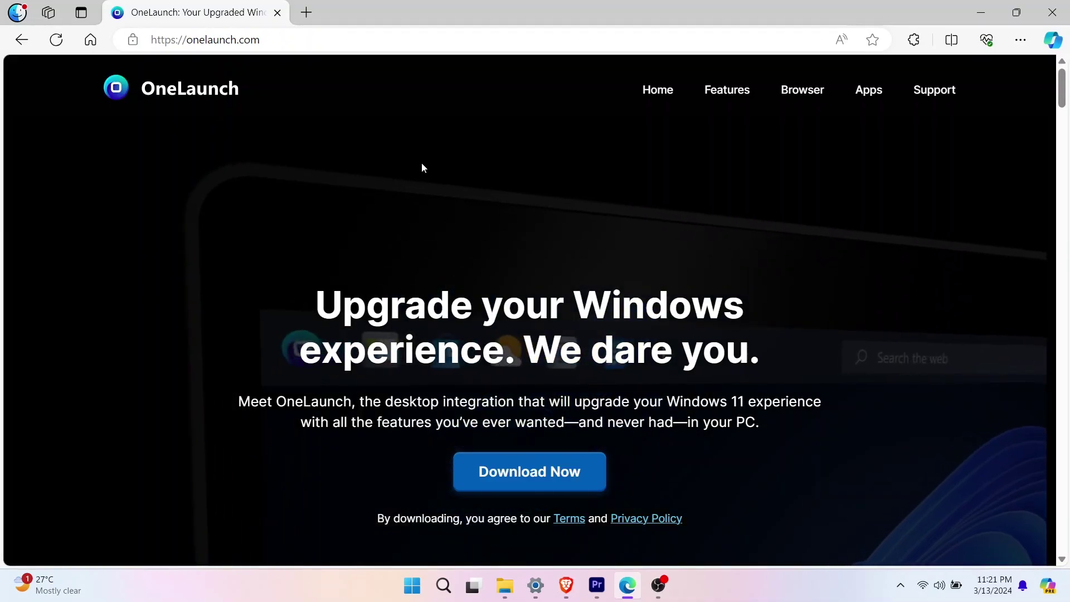
{"action": "scroll", "coordinate": [153, 369], "scroll_direction": "down", "scroll_amount": 5}
{"action": "scroll", "coordinate": [154, 370], "scroll_direction": "down", "scroll_amount": 15}
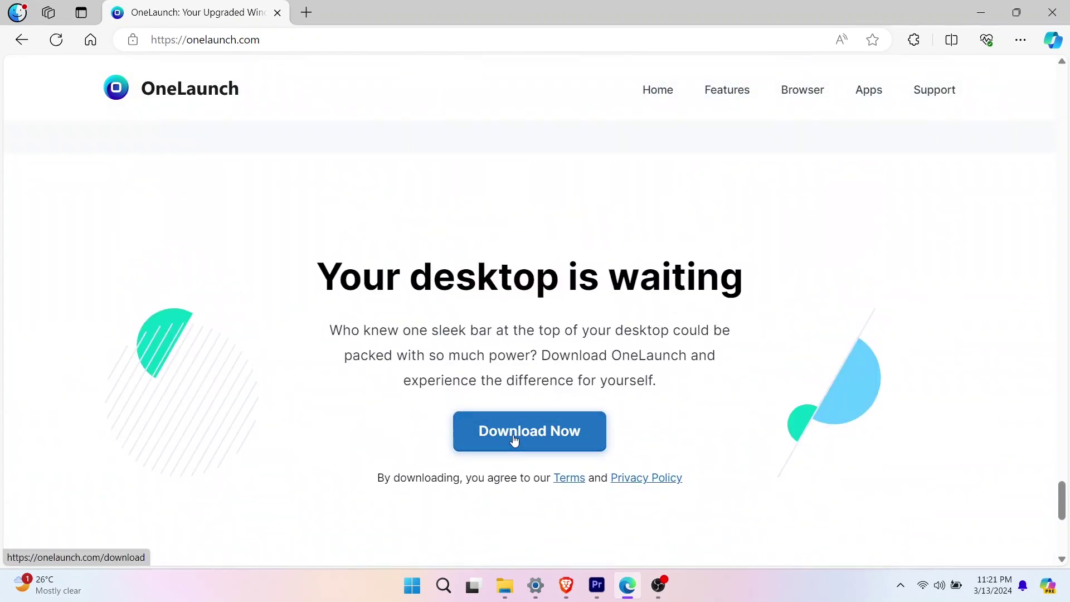
{"action": "left_click", "coordinate": [513, 440]}
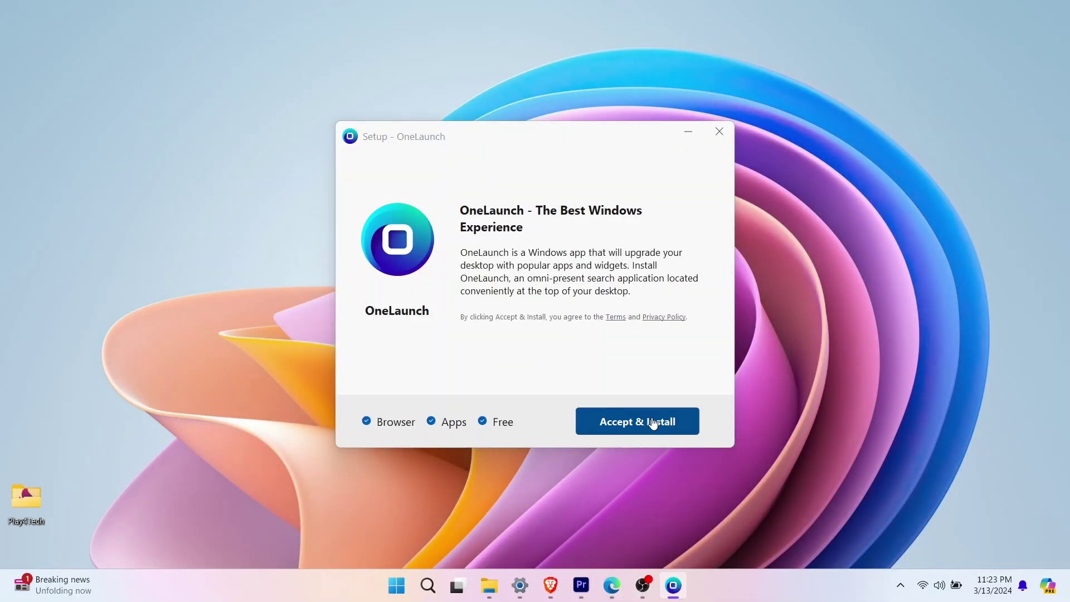
Step: Choose Accept & Install in the OneLaunch Setup window
{"action": "left_click", "coordinate": [654, 424]}
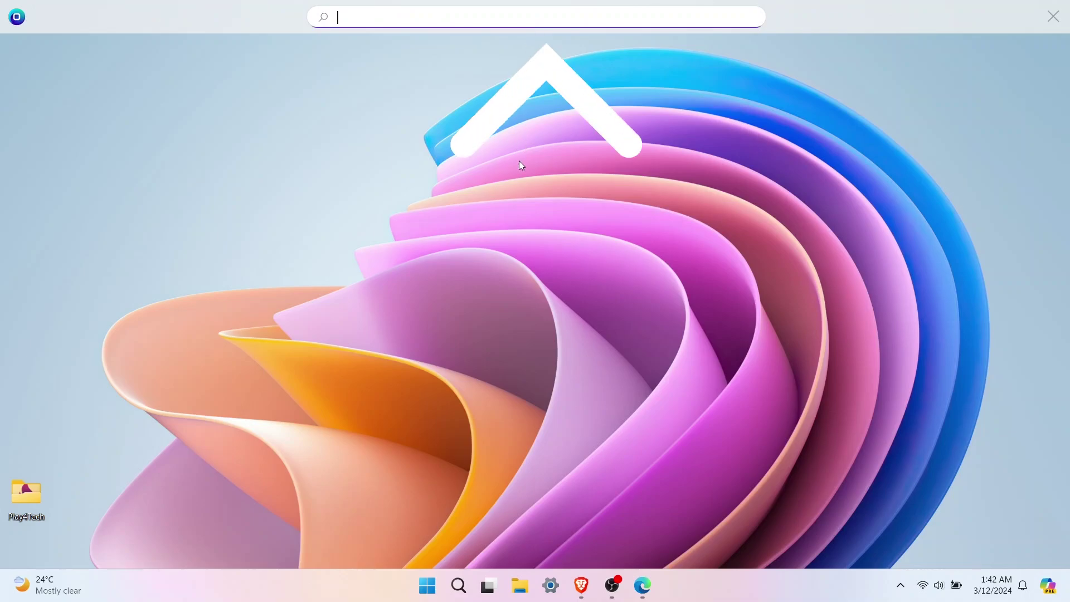
Step: Search 'oscar 2024' from the dock's web search box and scroll through the Academy Awards winners carousel
{"action": "left_click", "coordinate": [519, 161]}
{"action": "left_click", "coordinate": [530, 16]}
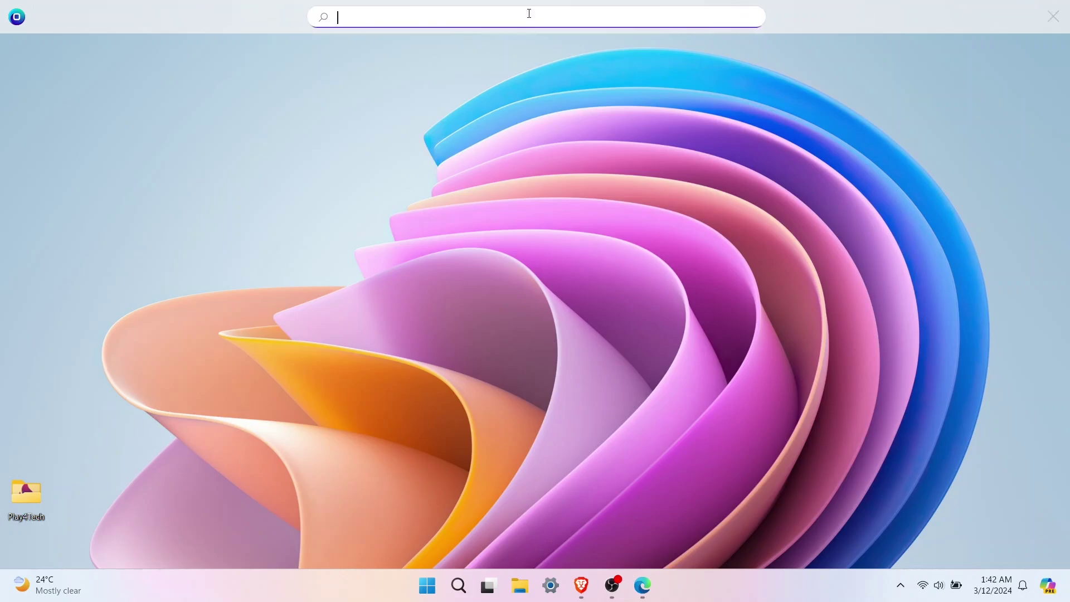
{"action": "type", "text": "os"}
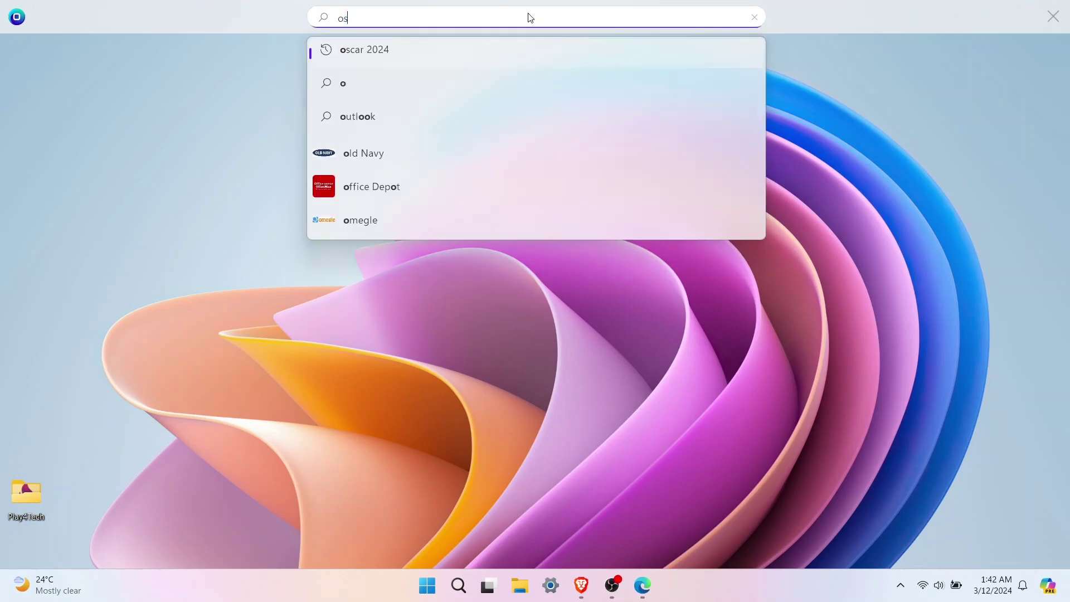
{"action": "type", "text": "car 2024"}
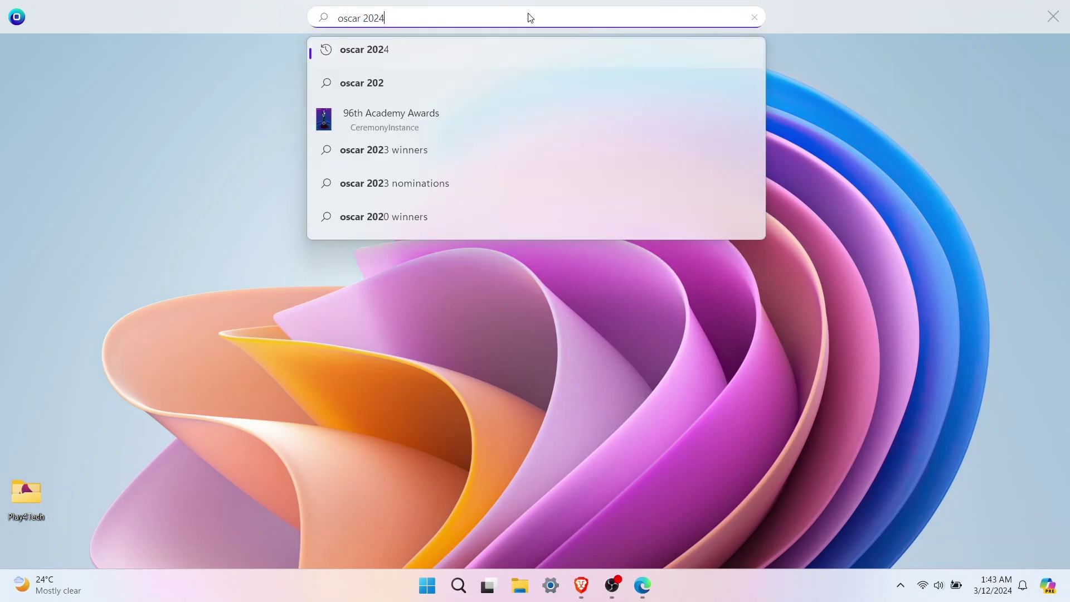
{"action": "key", "text": "Return"}
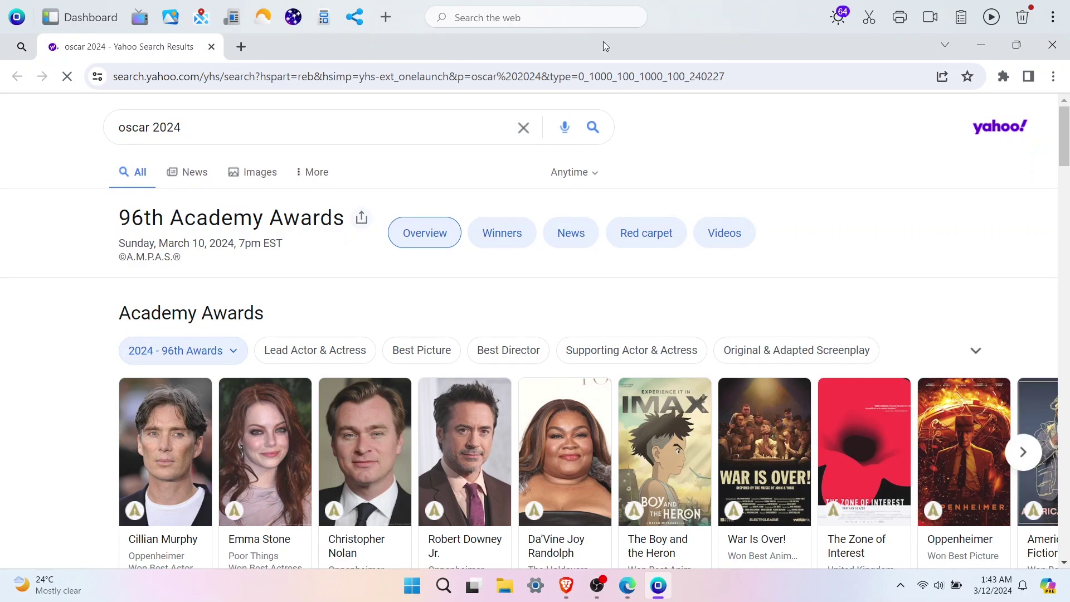
{"action": "scroll", "coordinate": [739, 417], "scroll_direction": "right", "scroll_amount": 1}
{"action": "scroll", "coordinate": [739, 418], "scroll_direction": "right", "scroll_amount": 10}
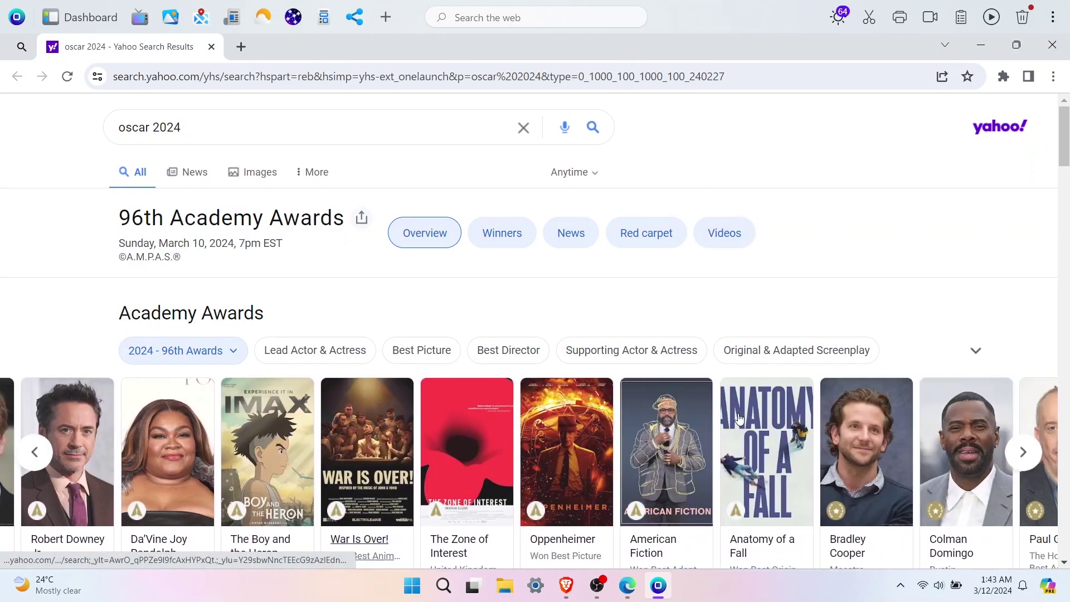
{"action": "scroll", "coordinate": [739, 418], "scroll_direction": "right", "scroll_amount": 5}
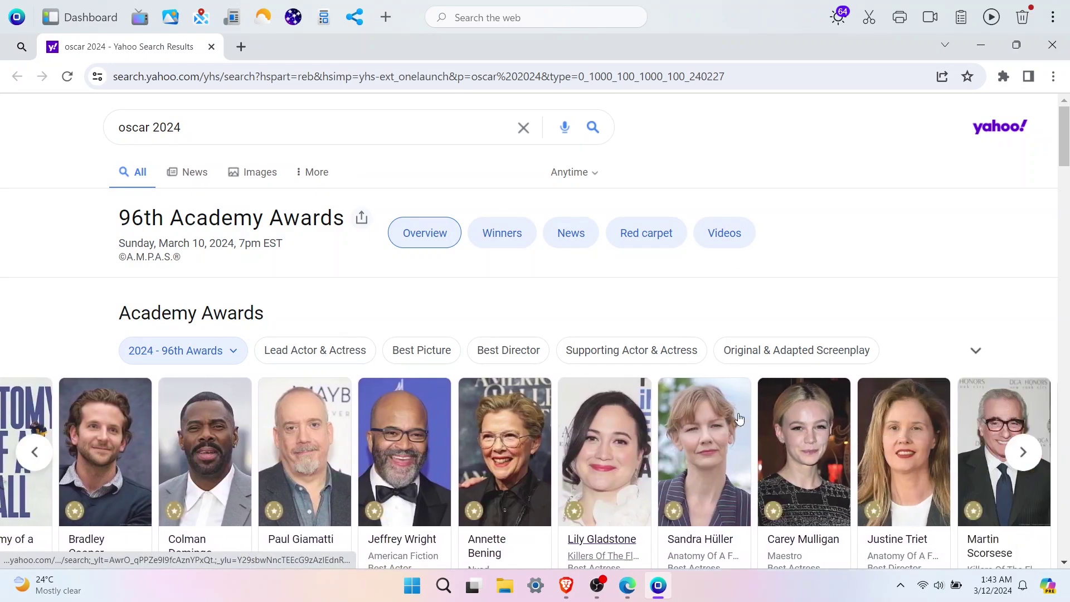
{"action": "scroll", "coordinate": [739, 418], "scroll_direction": "left", "scroll_amount": 15}
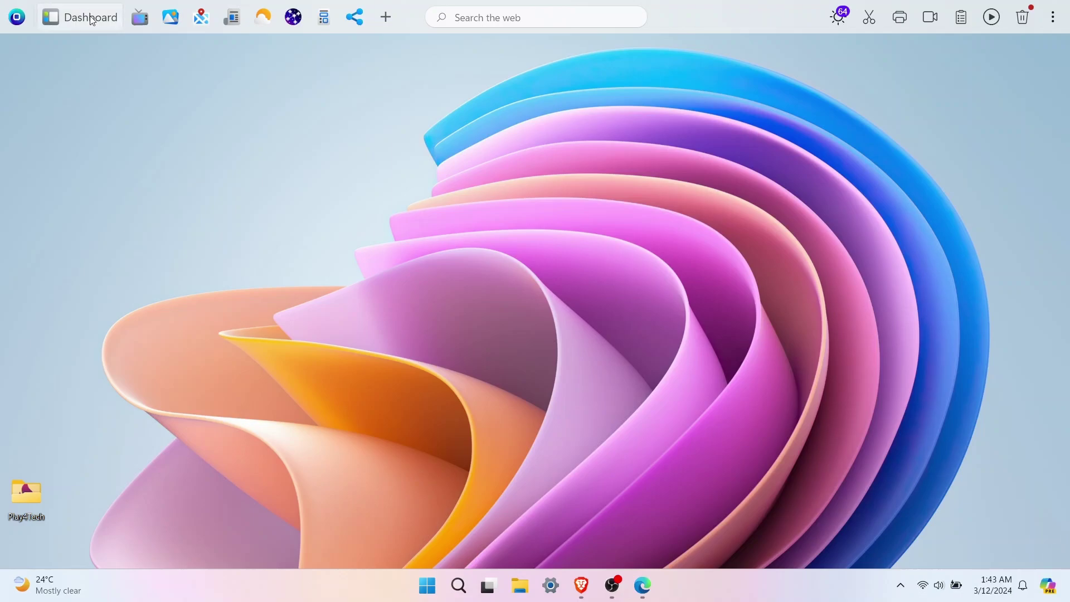
{"action": "left_click", "coordinate": [92, 21]}
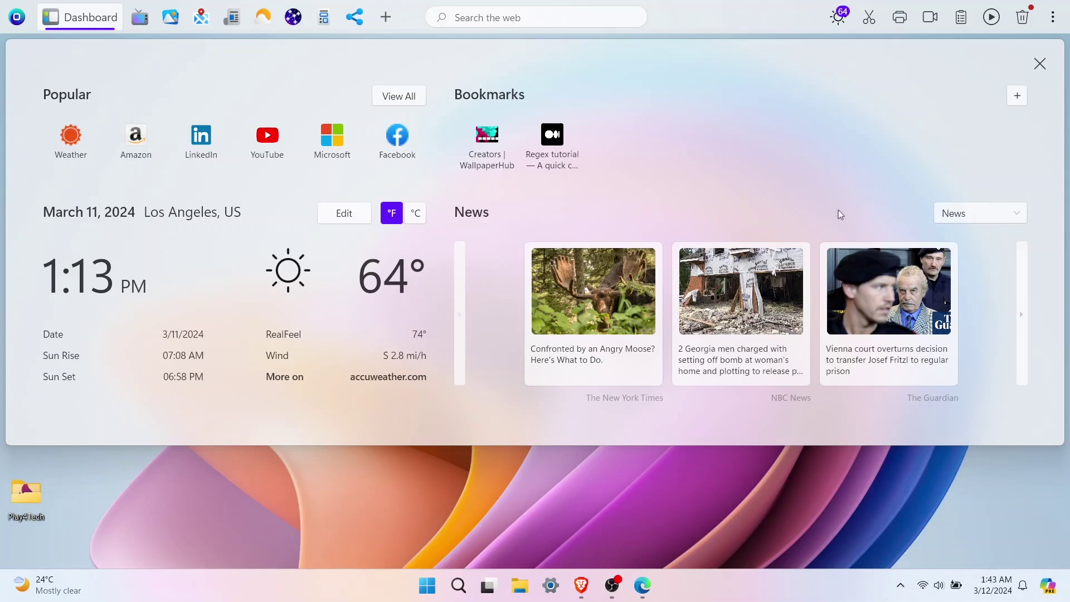
{"action": "left_click", "coordinate": [1024, 309]}
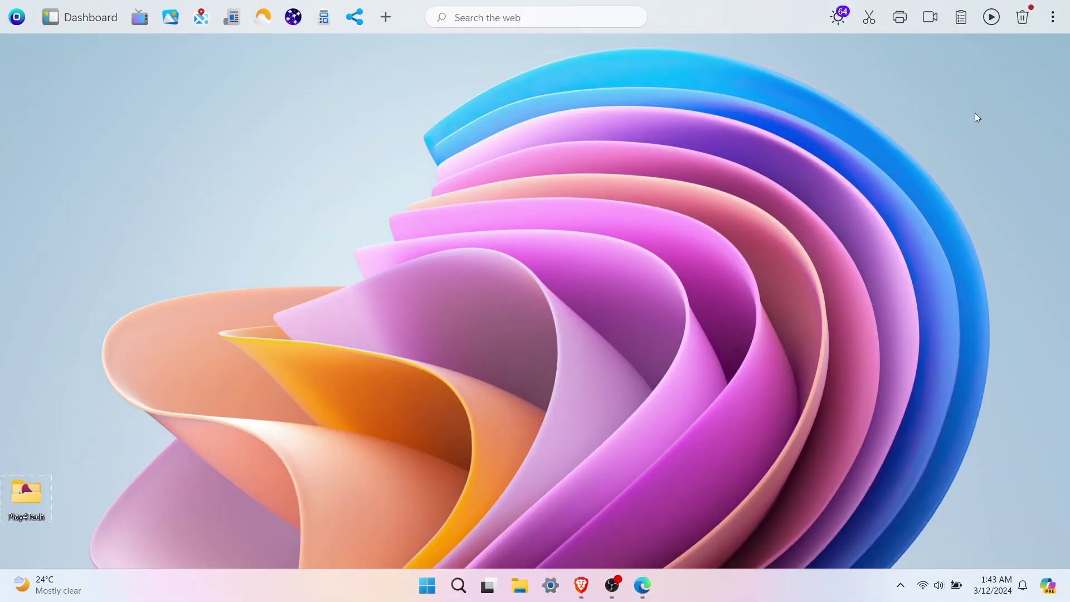
Step: In OneLaunch Settings, switch Search Bar Alignment to Left, then Center, and review the Browsing and Dock pages
{"action": "left_click", "coordinate": [1052, 17]}
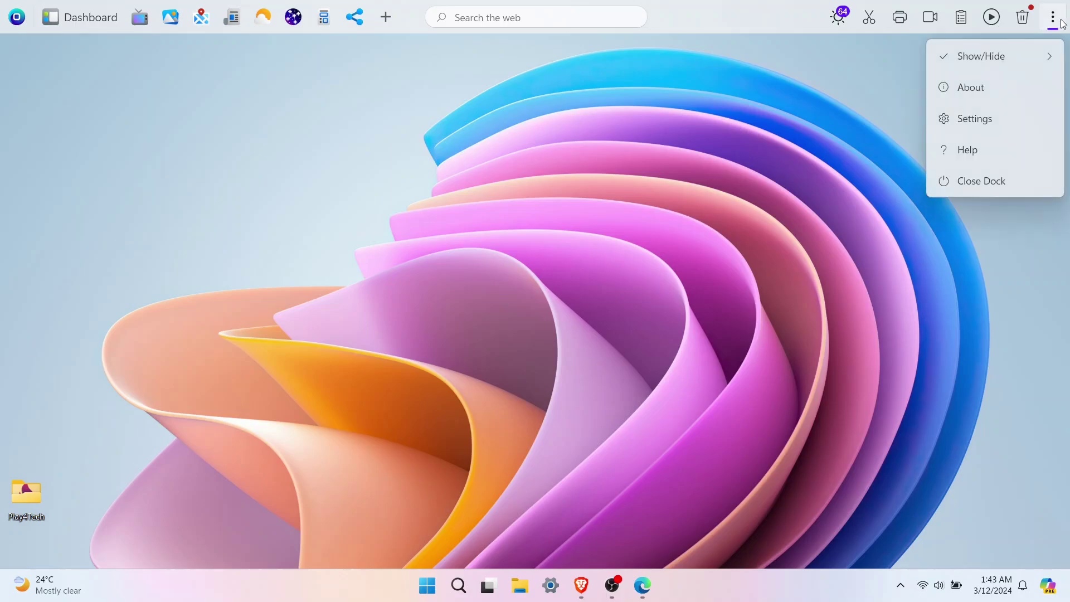
{"action": "left_click", "coordinate": [968, 120]}
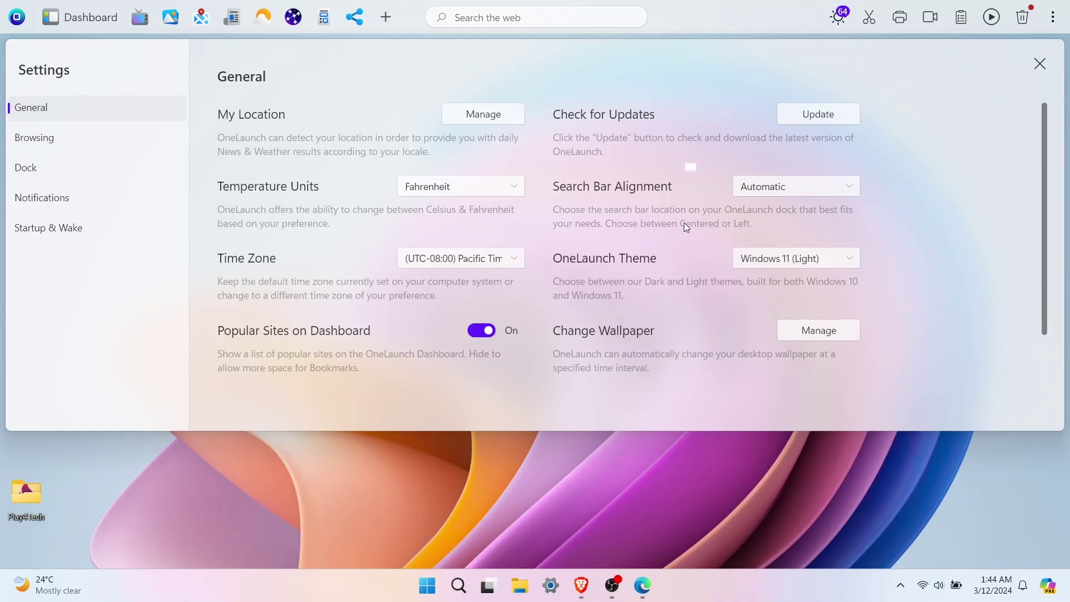
{"action": "left_click", "coordinate": [845, 195]}
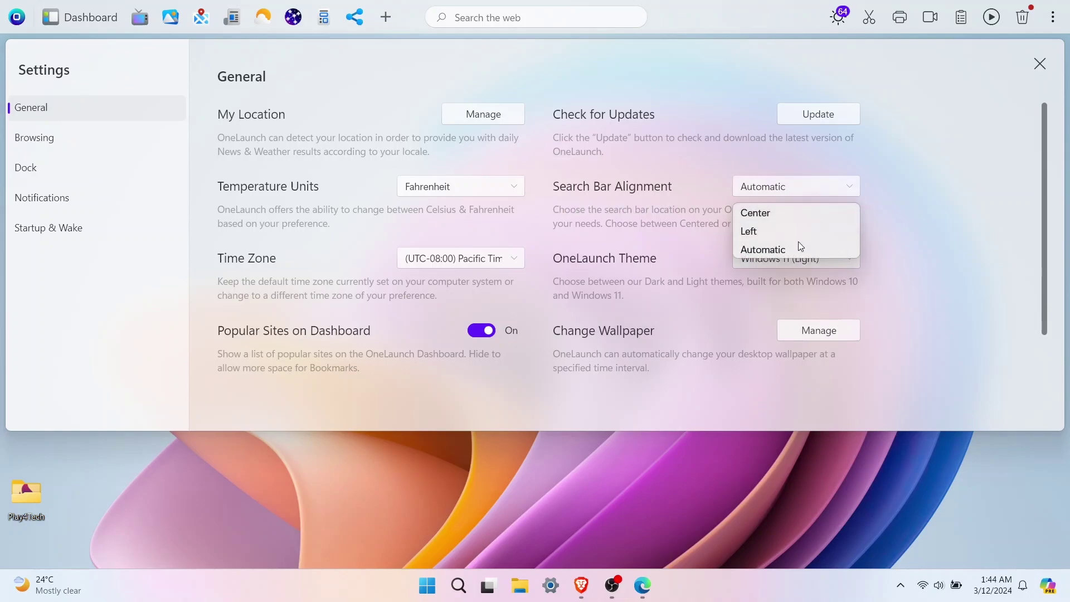
{"action": "left_click", "coordinate": [785, 233]}
{"action": "left_click", "coordinate": [787, 189]}
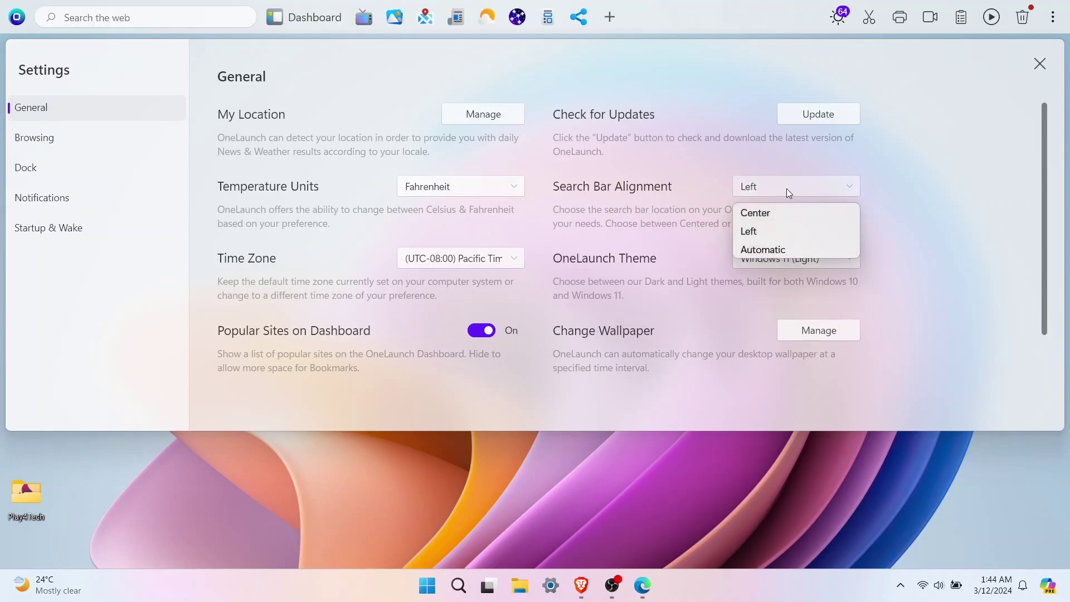
{"action": "left_click", "coordinate": [770, 216]}
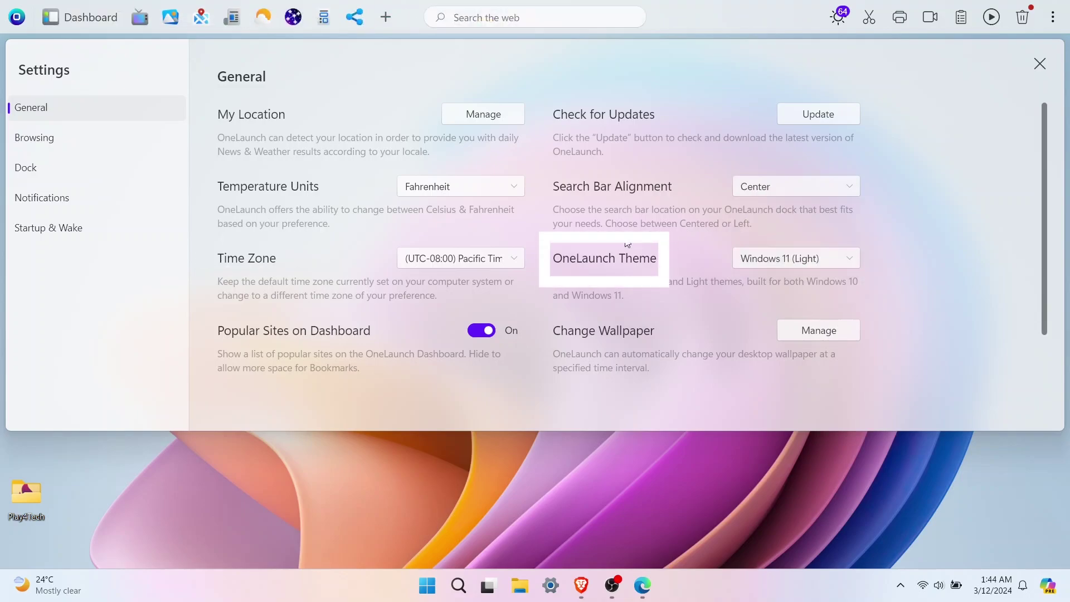
{"action": "left_click", "coordinate": [89, 135]}
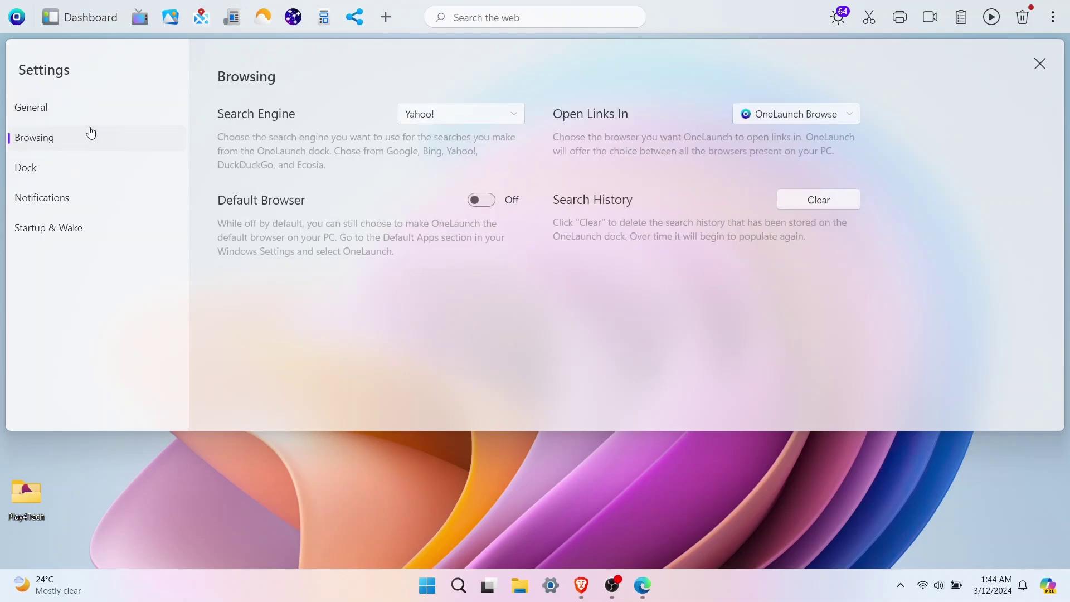
{"action": "left_click", "coordinate": [75, 170]}
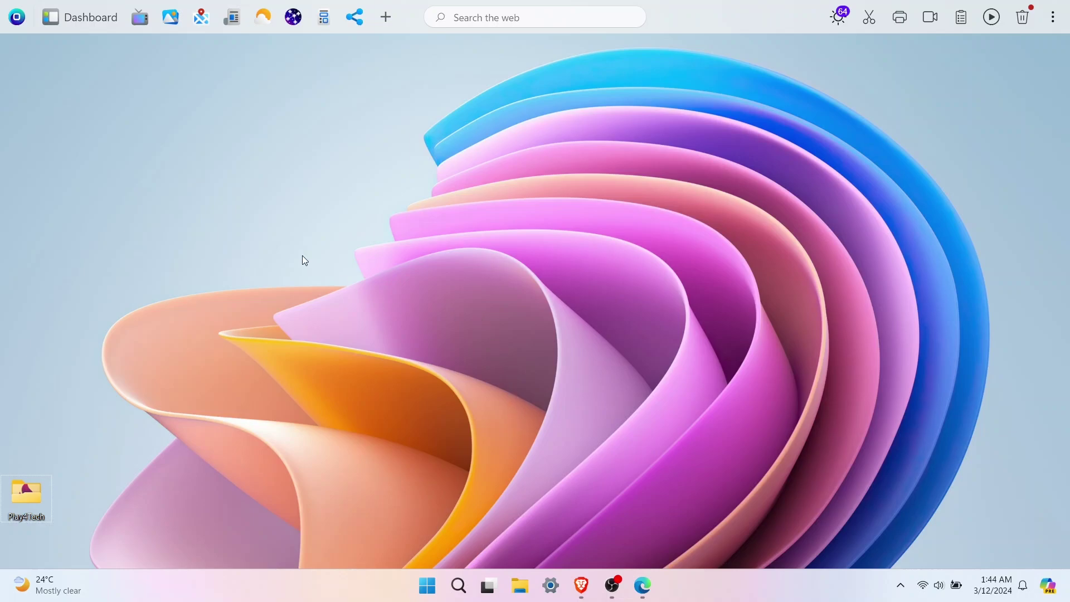
Step: Glance at the Apps Library, dismiss it, and show the TV streaming services panel
{"action": "left_click", "coordinate": [391, 21]}
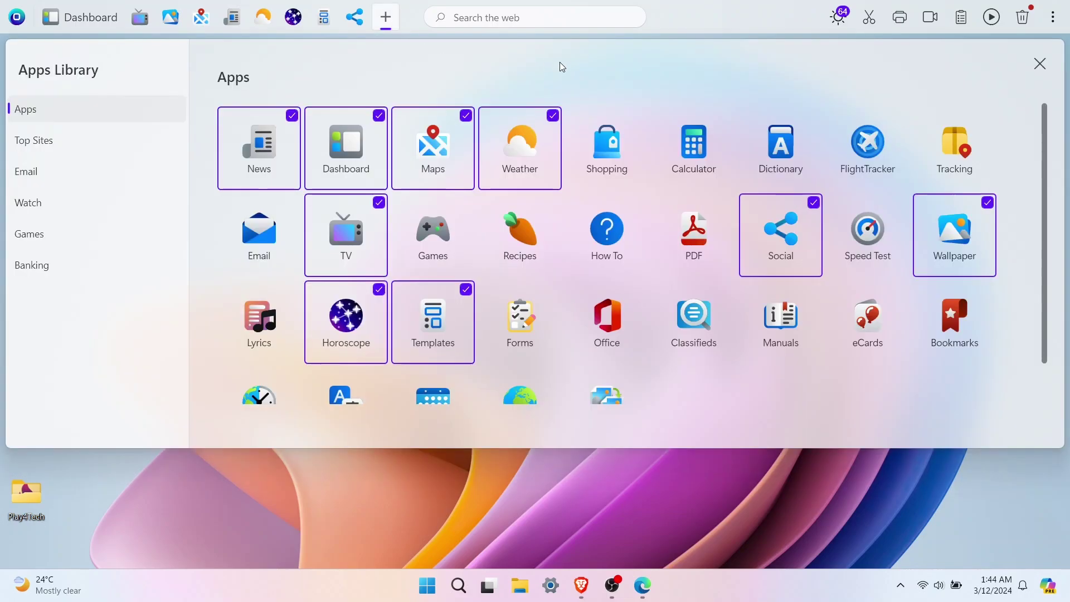
{"action": "key", "text": "Escape"}
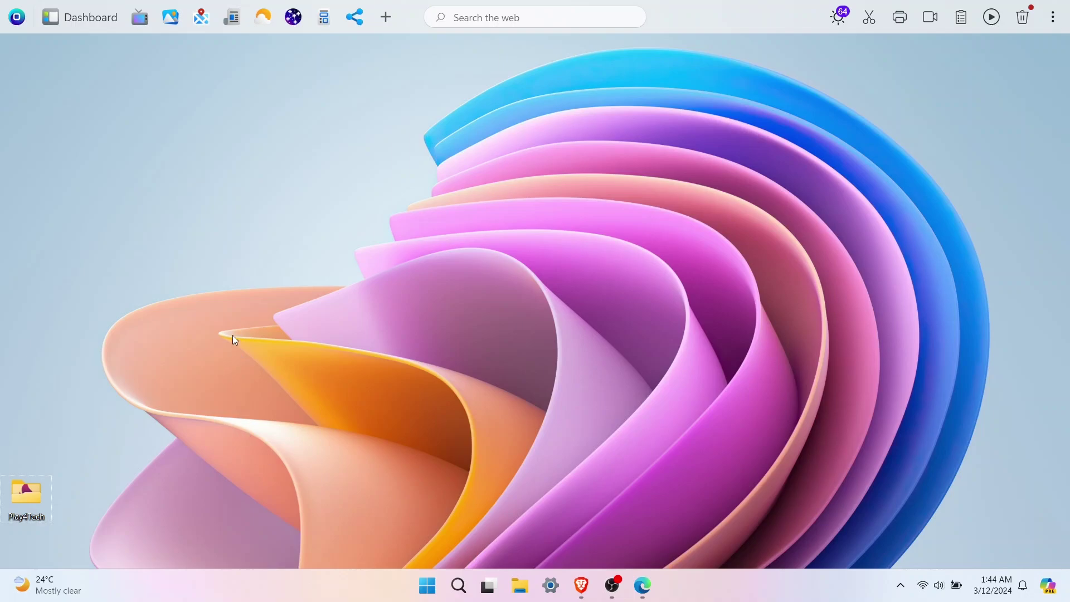
{"action": "left_click", "coordinate": [145, 21]}
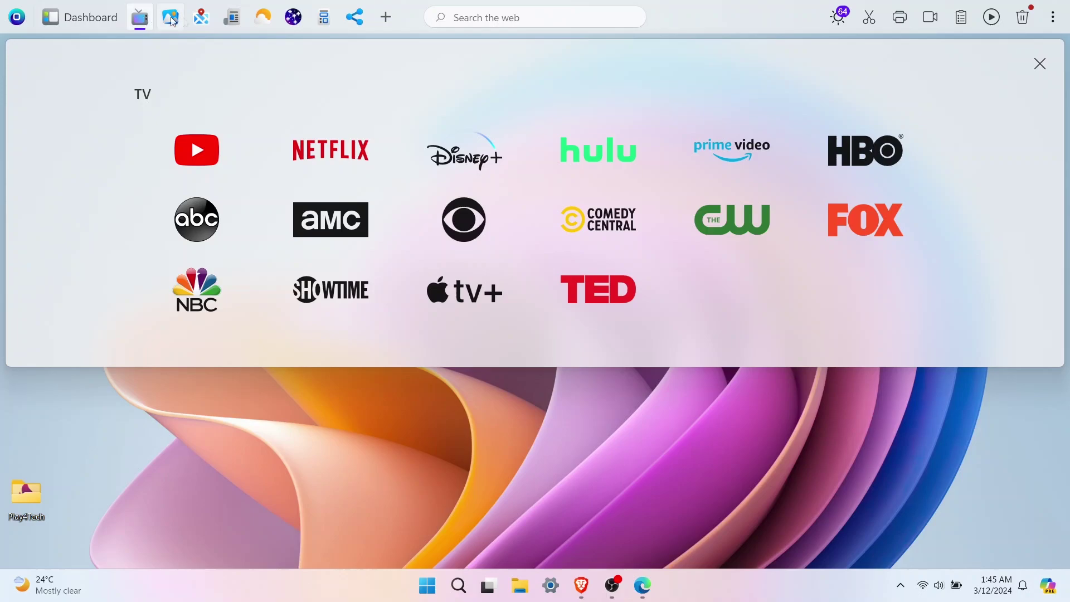
Step: View the Maps panel, then the Recipes panel, and close it by clicking the desktop
{"action": "left_click", "coordinate": [207, 21]}
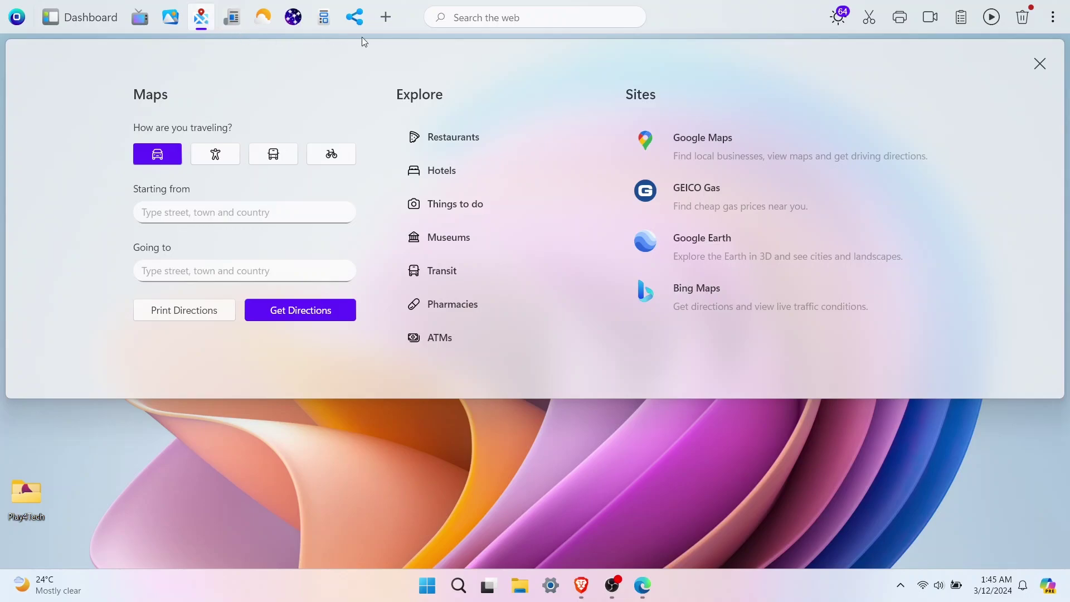
{"action": "left_click", "coordinate": [383, 26]}
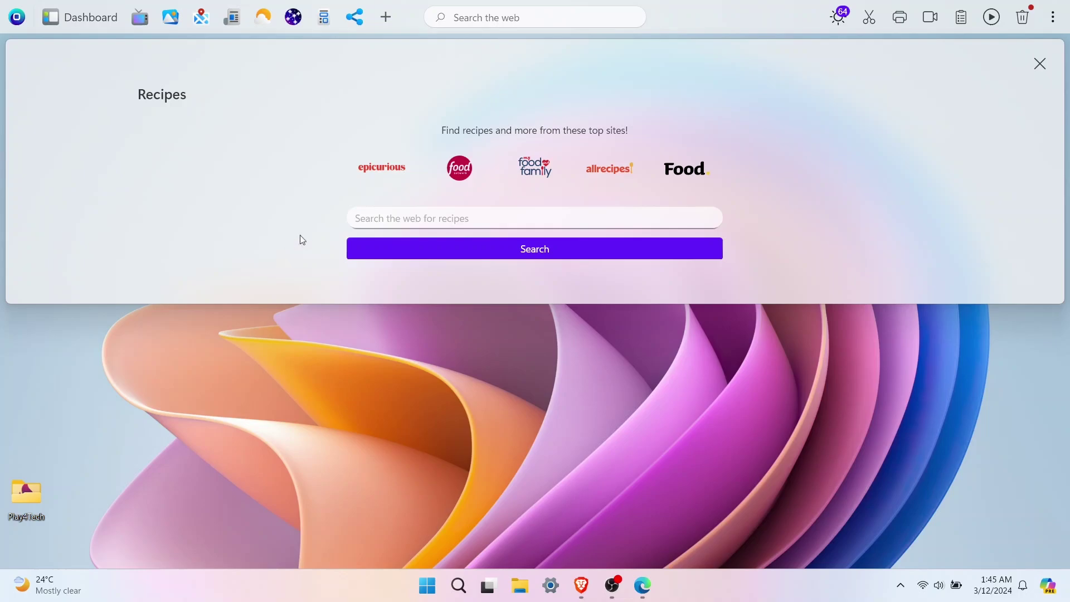
{"action": "left_click", "coordinate": [322, 320]}
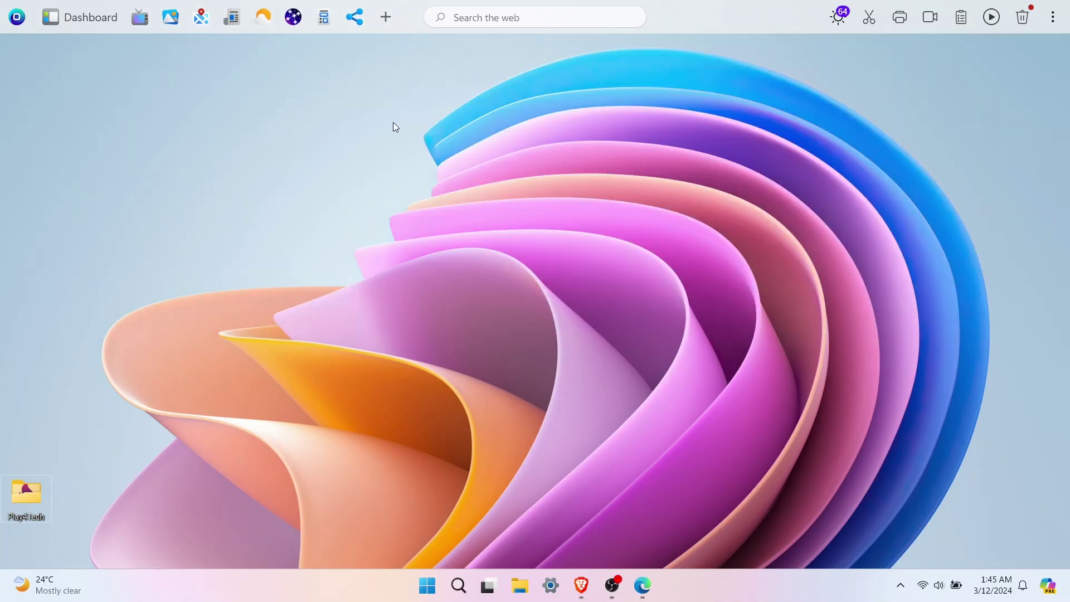
{"action": "left_click", "coordinate": [356, 18]}
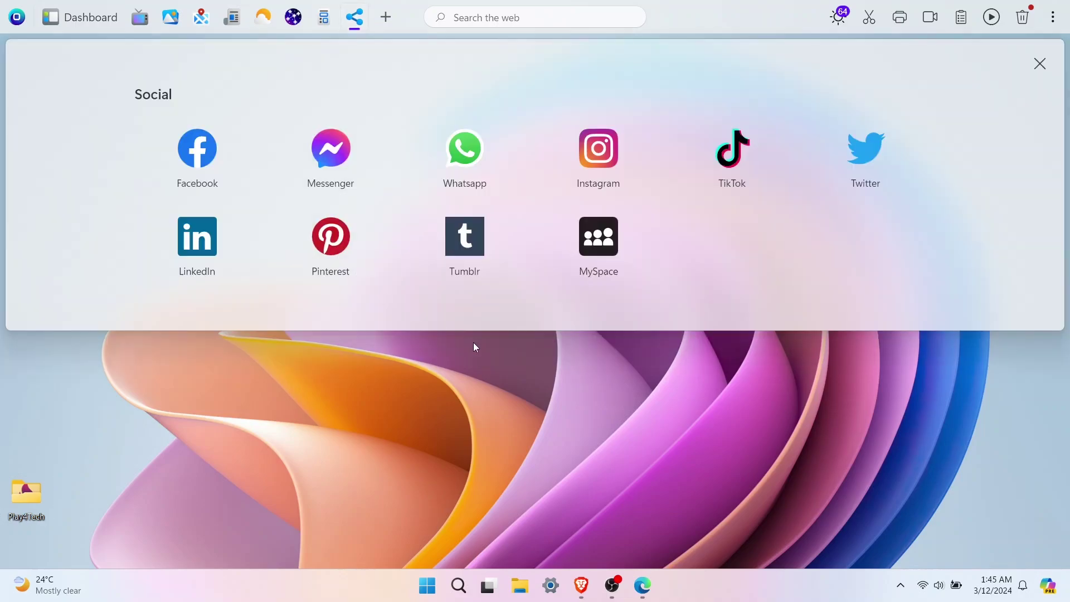
{"action": "left_click", "coordinate": [487, 352]}
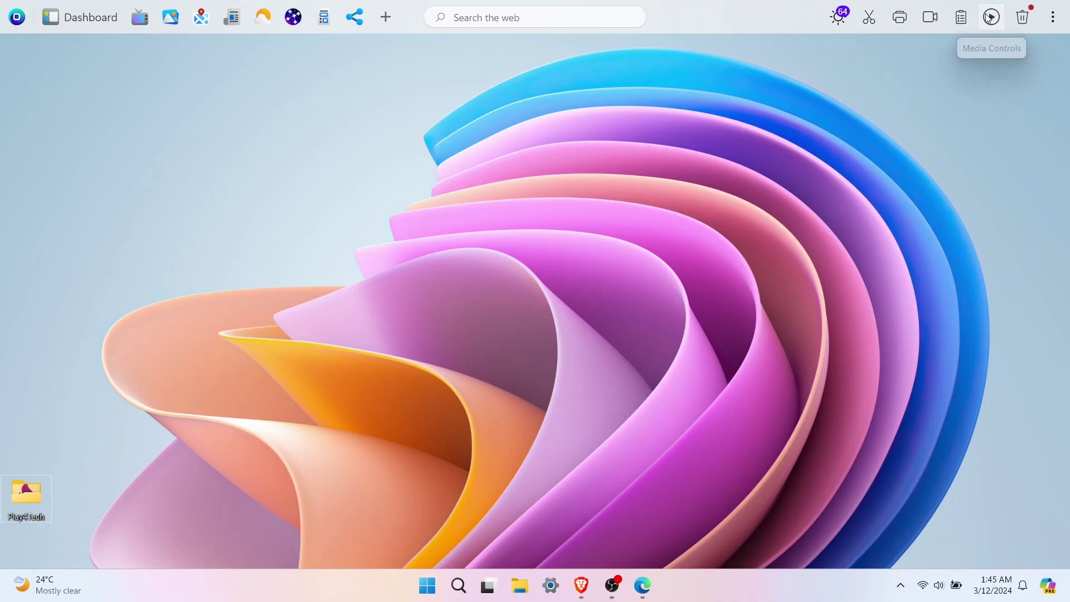
Step: Snip a rectangular screen region, then view and close the Mic & Cam Privacy panel
{"action": "left_click", "coordinate": [869, 18]}
{"action": "left_click_drag", "start_coordinate": [409, 180], "coordinate": [815, 419]}
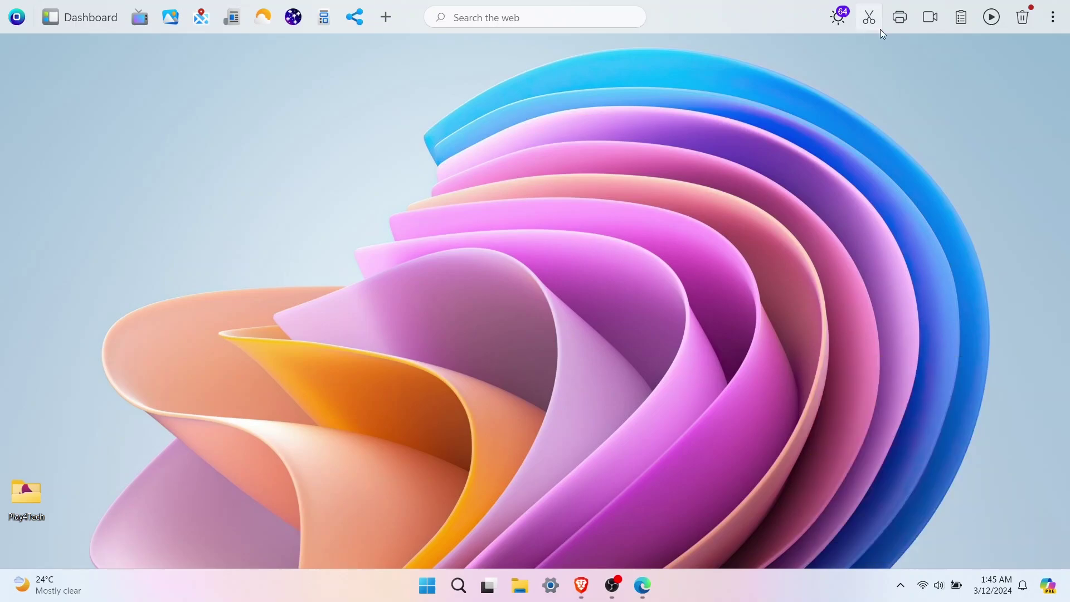
{"action": "left_click", "coordinate": [932, 21]}
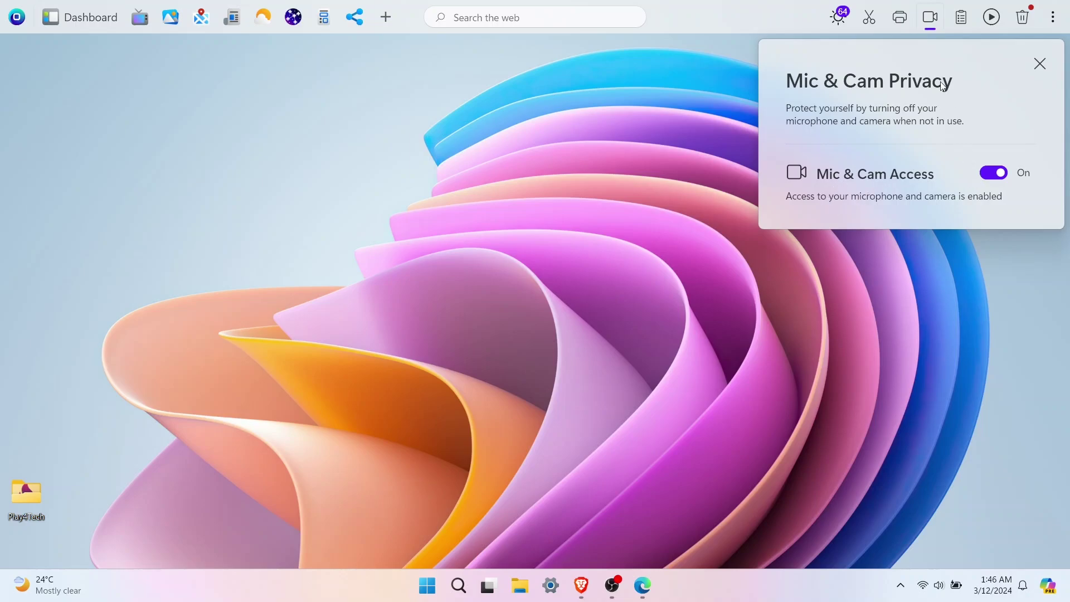
{"action": "left_click", "coordinate": [962, 260]}
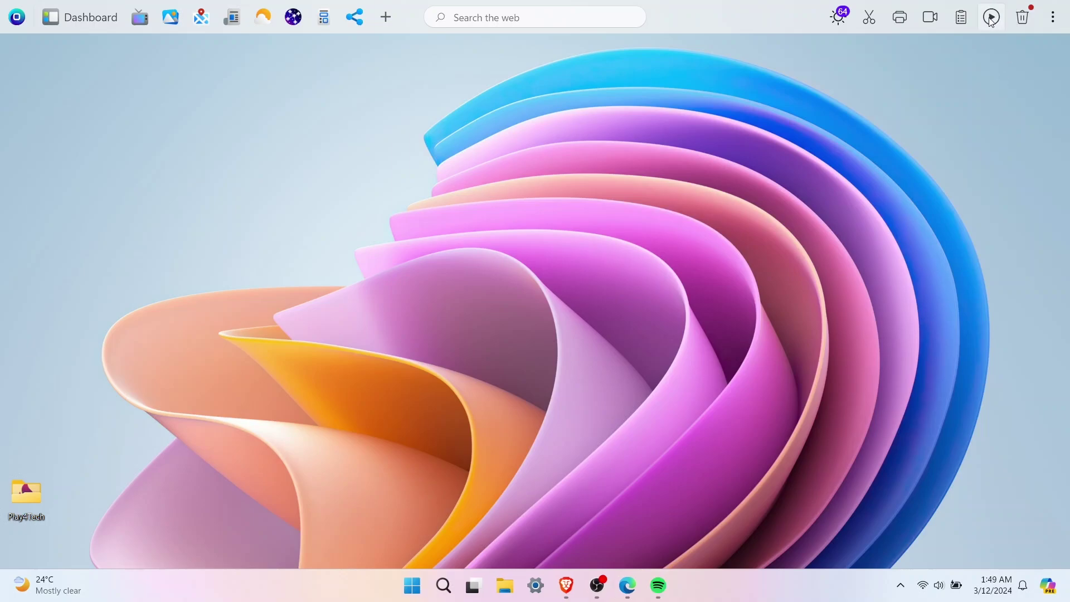
Step: Open the dock's Spotify controls, pause and resume the podcast, then skip ahead two episodes
{"action": "left_click", "coordinate": [991, 17]}
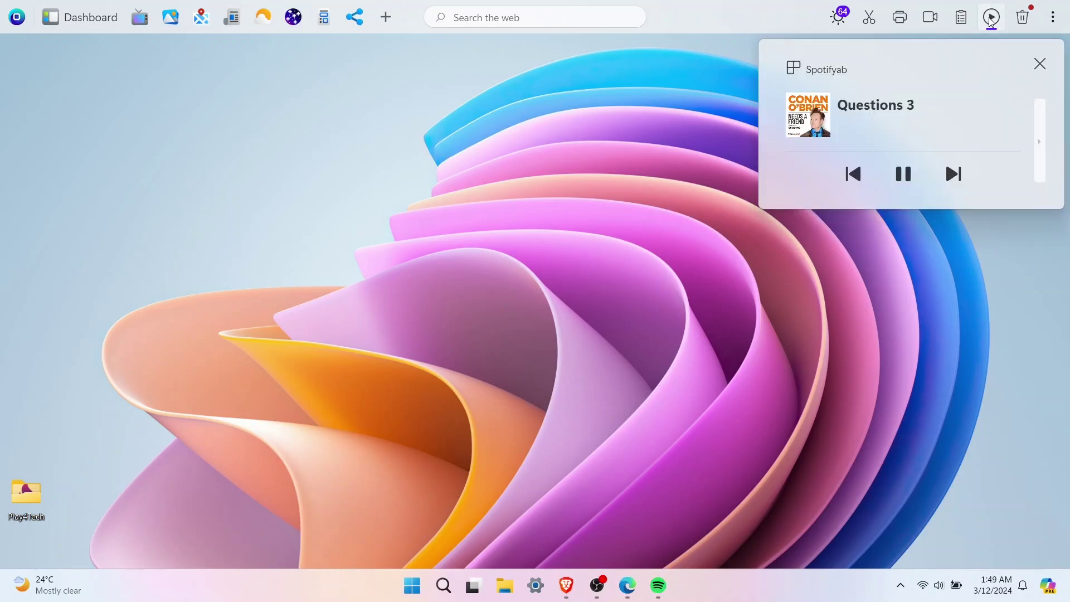
{"action": "left_click", "coordinate": [903, 187]}
{"action": "left_click", "coordinate": [904, 181]}
{"action": "left_click", "coordinate": [958, 176]}
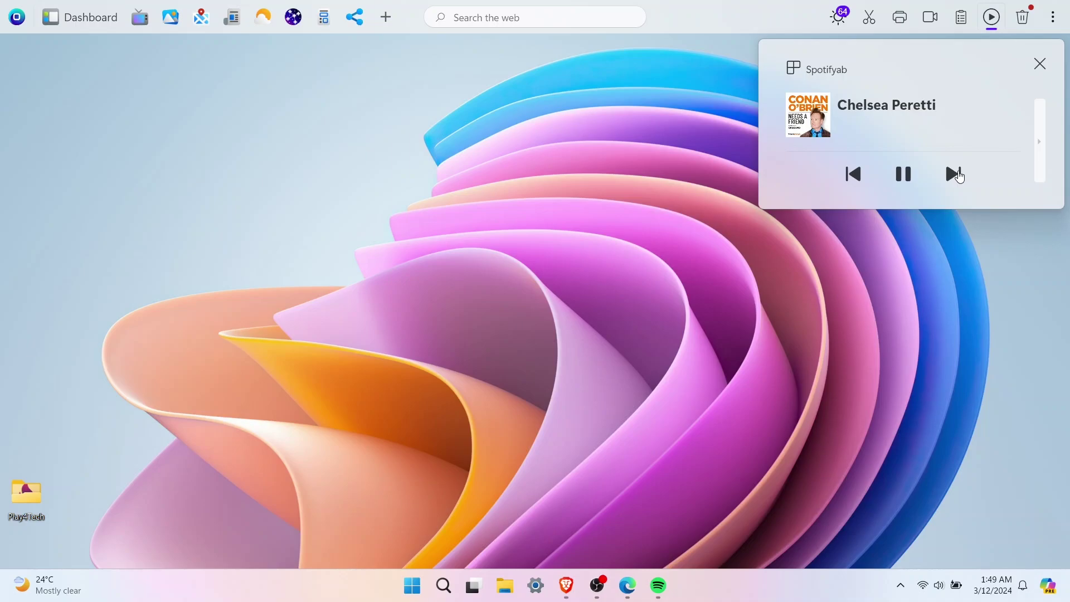
{"action": "left_click", "coordinate": [959, 176]}
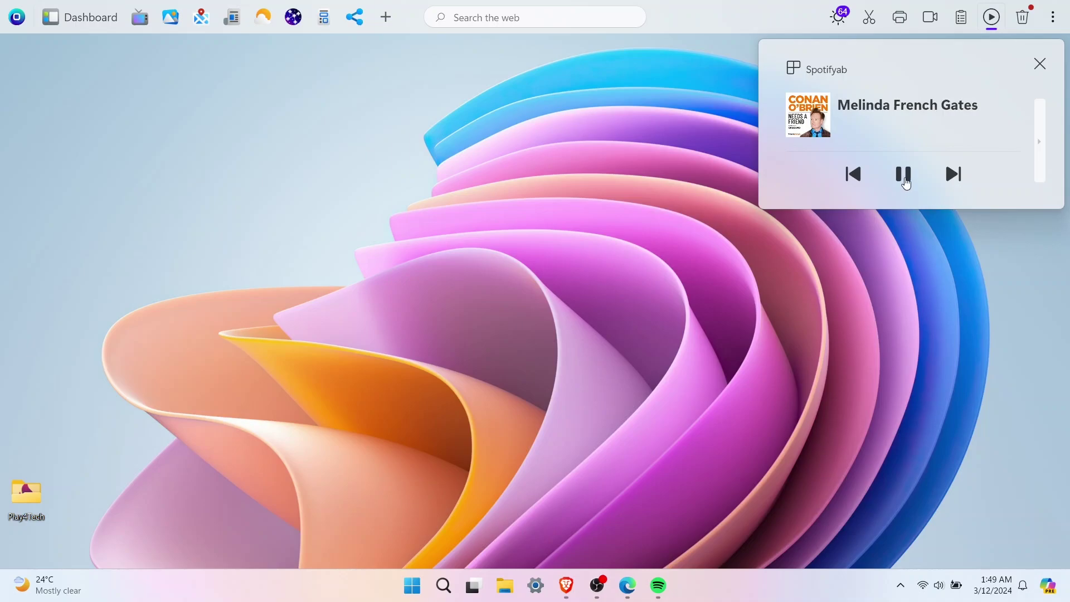